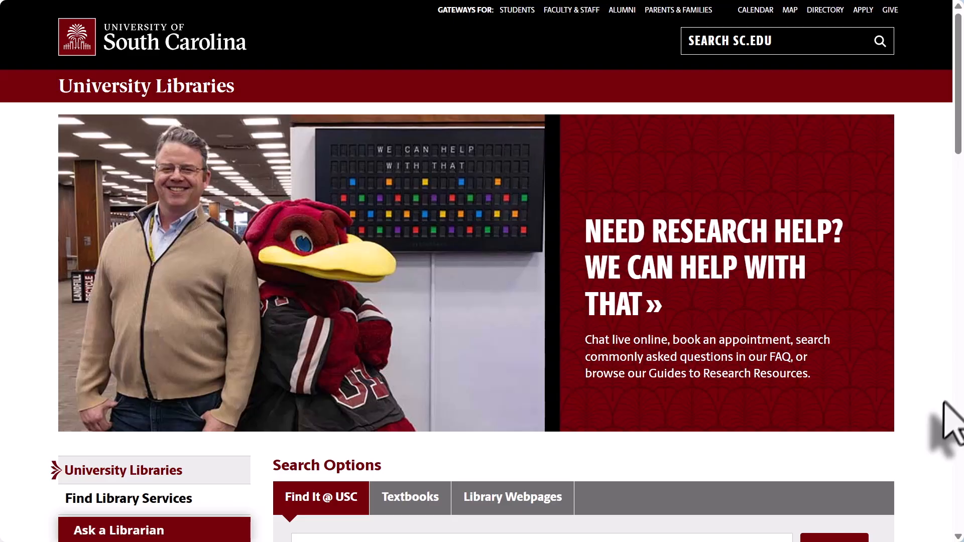
Step: Filter the A-Z Databases list to W and open Web of Science Core Collection
scroll(920, 412, down, 4)
scroll(925, 413, down, 3)
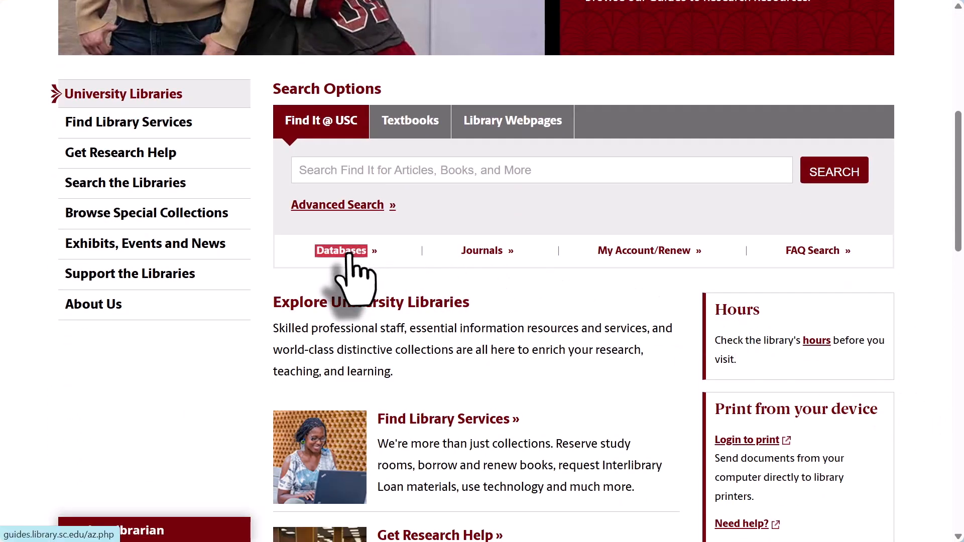
click(347, 254)
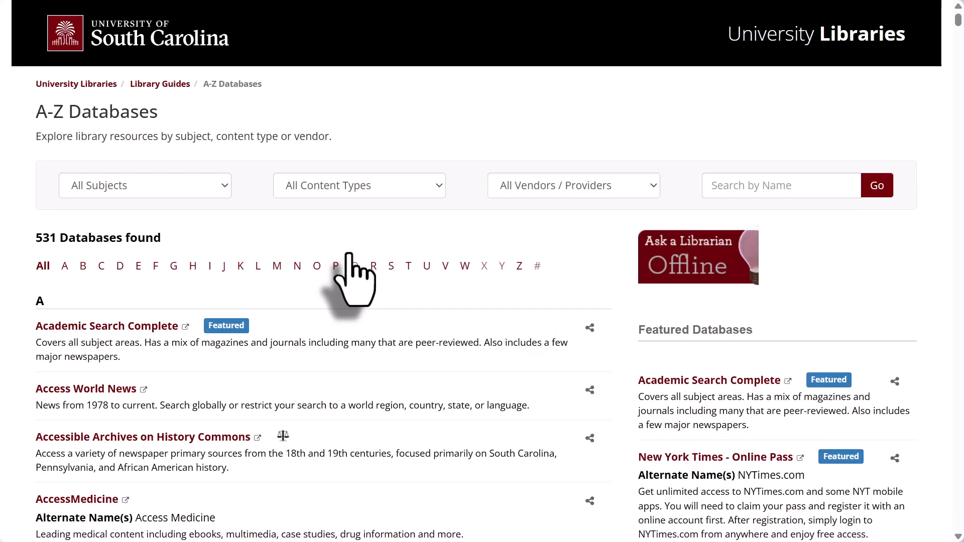
click(463, 268)
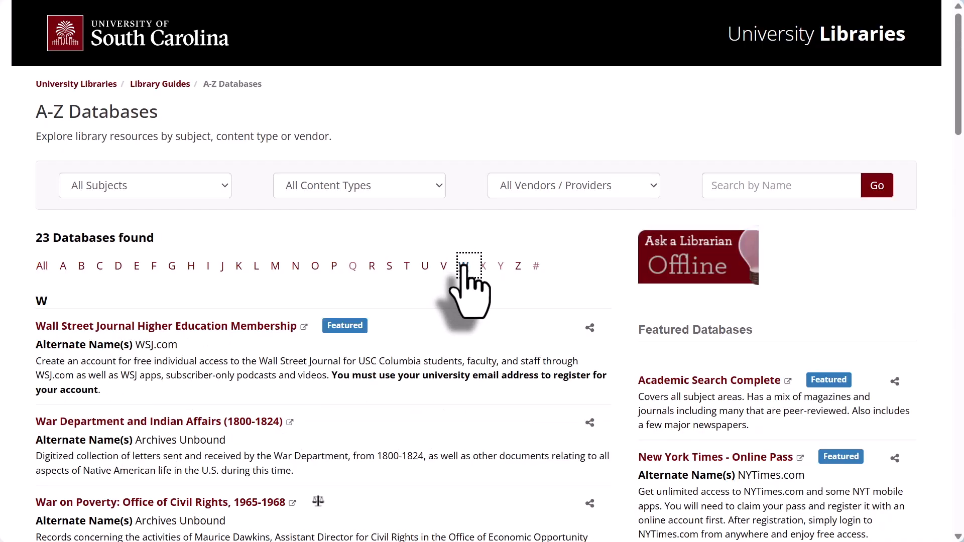
scroll(469, 291, down, 15)
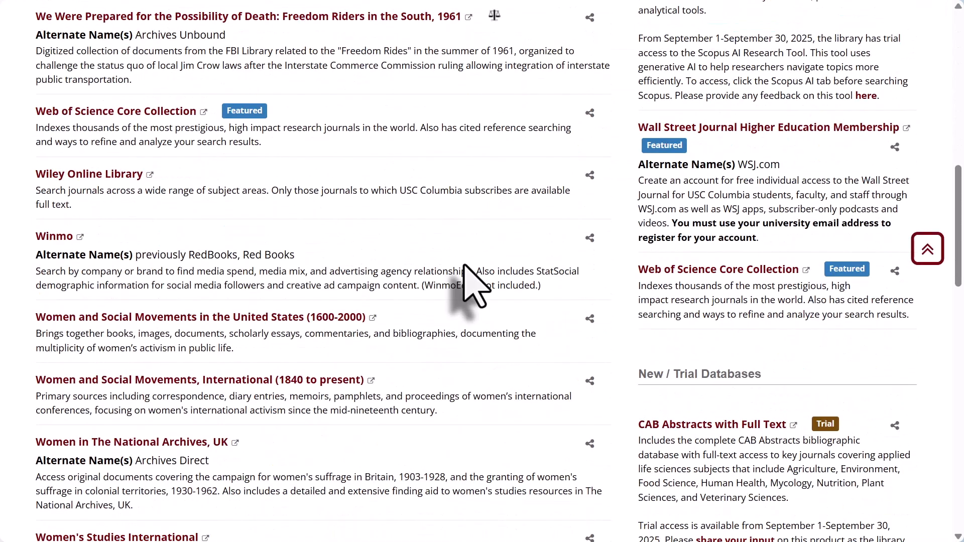
scroll(463, 265, up, 6)
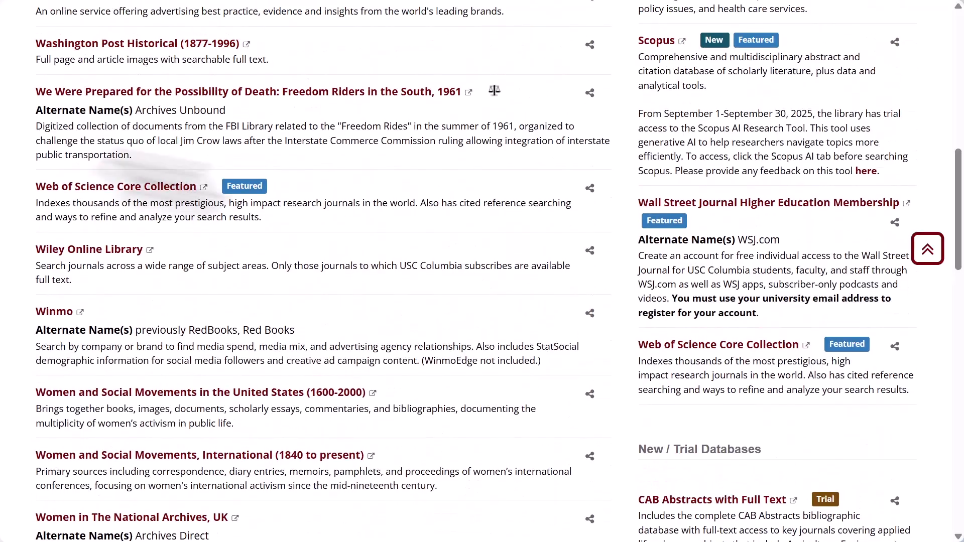
click(132, 186)
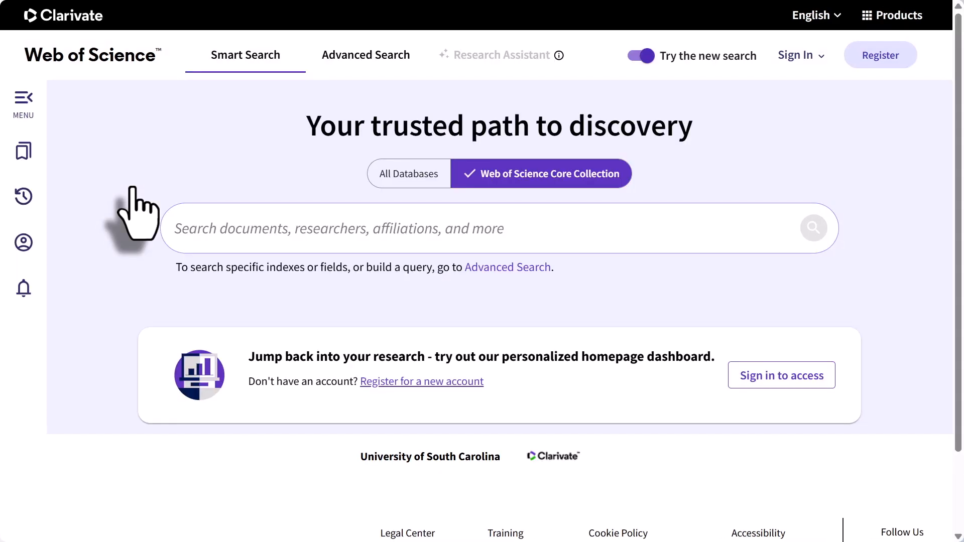
Step: Go to EndNote through Web of Science's Products menu under Reference Manager
click(878, 17)
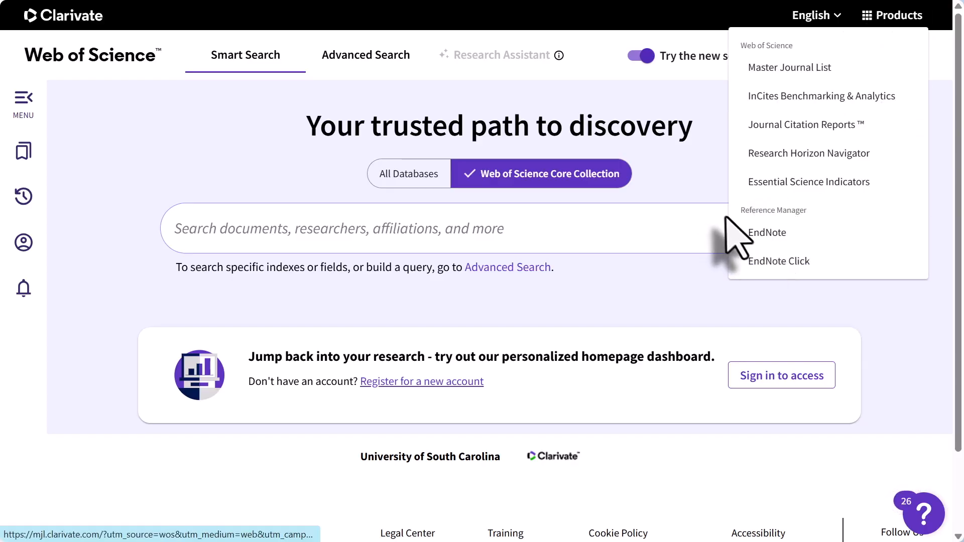
click(780, 239)
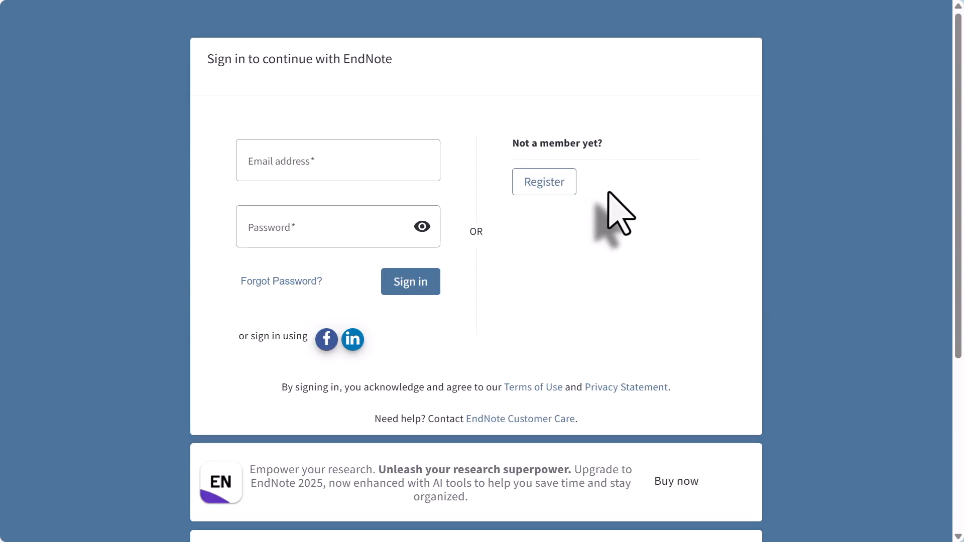
Step: Start a new EndNote account registration and enter the school e-mail address
click(532, 189)
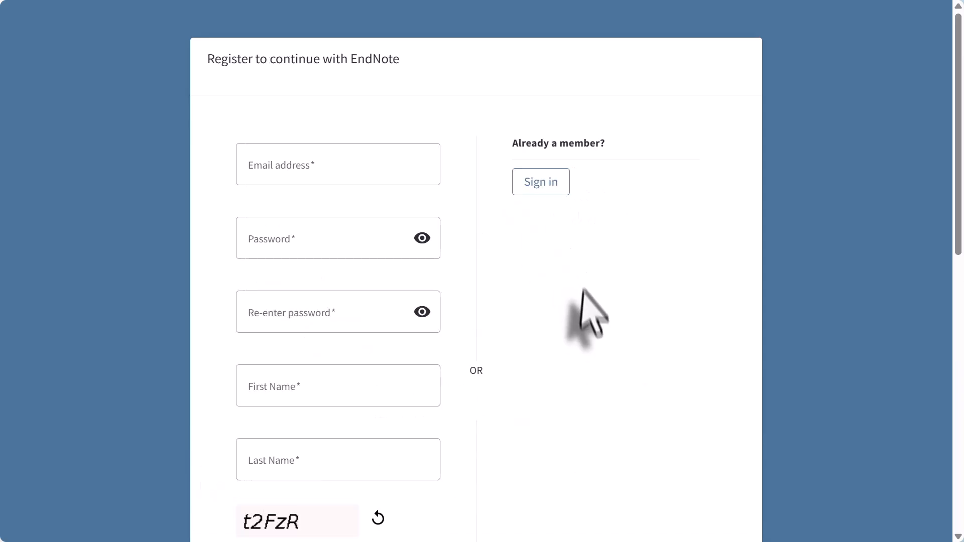
click(260, 168)
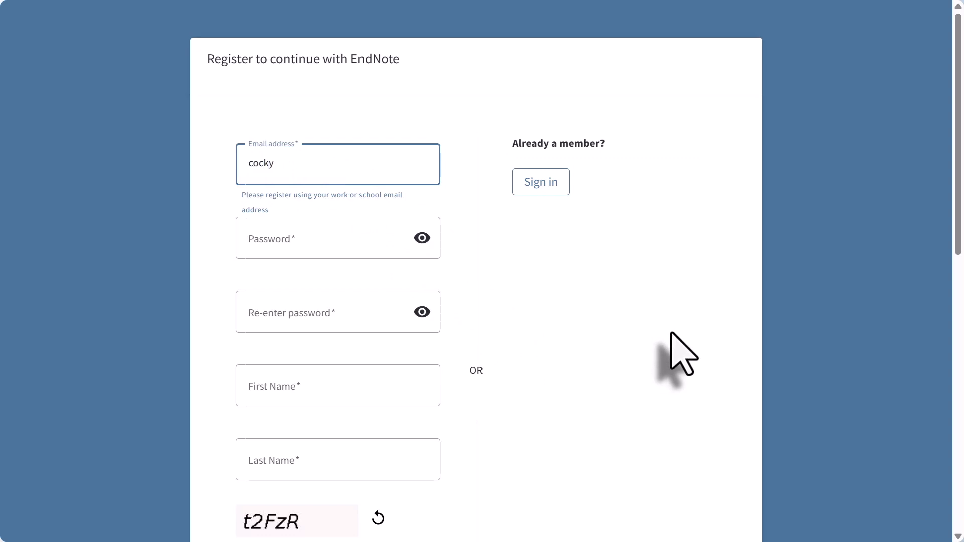
scroll(484, 276, down, 1)
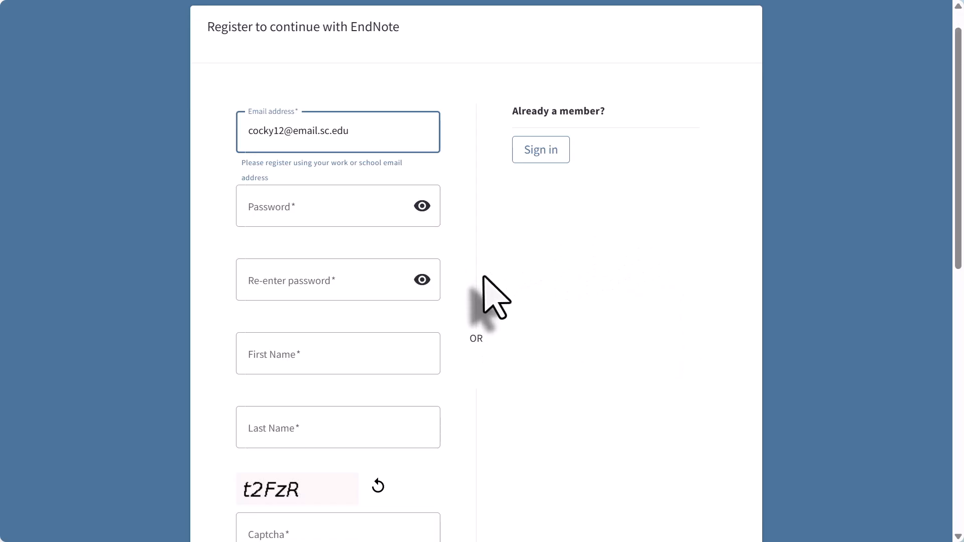
scroll(483, 279, down, 4)
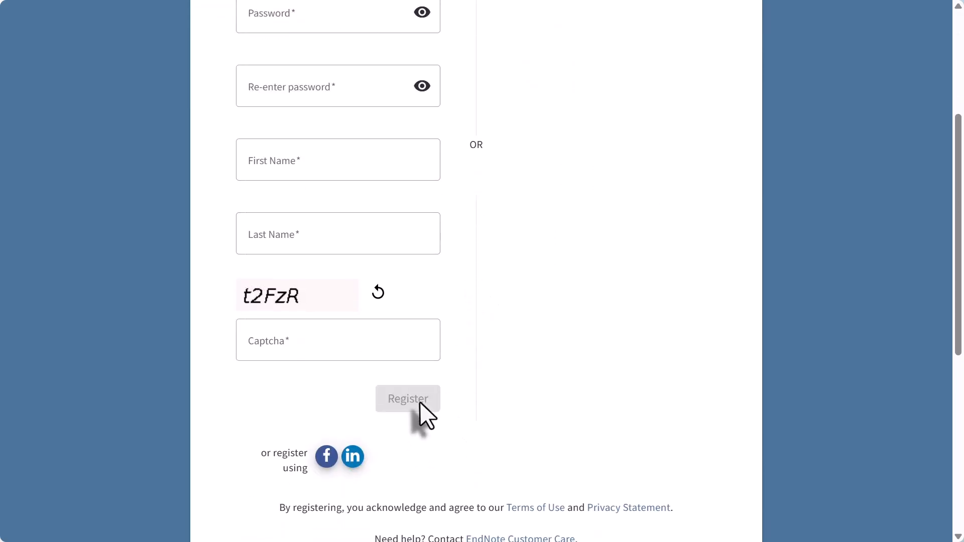
scroll(556, 360, up, 2)
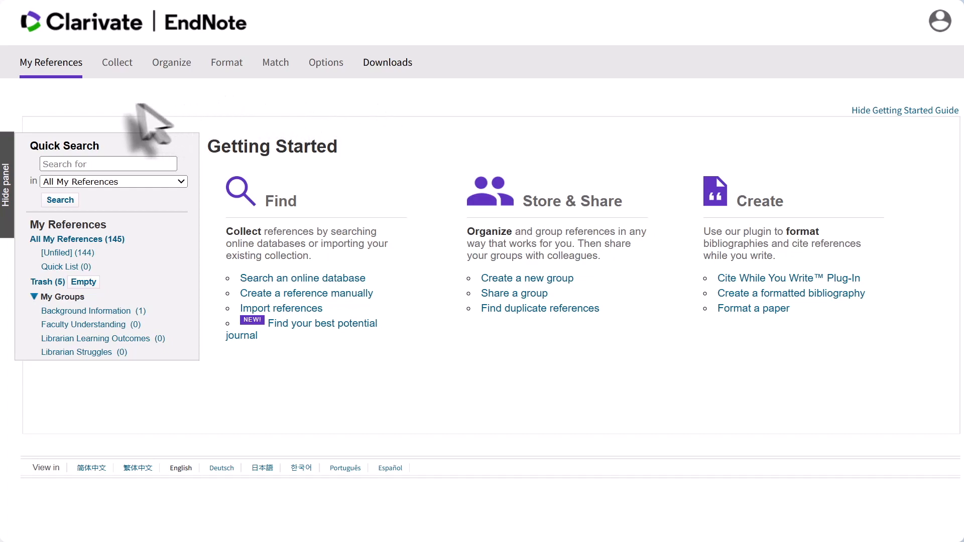
Step: Start a Collect online search, choose U South Carolina as the catalog, and connect
mouse_move(112, 57)
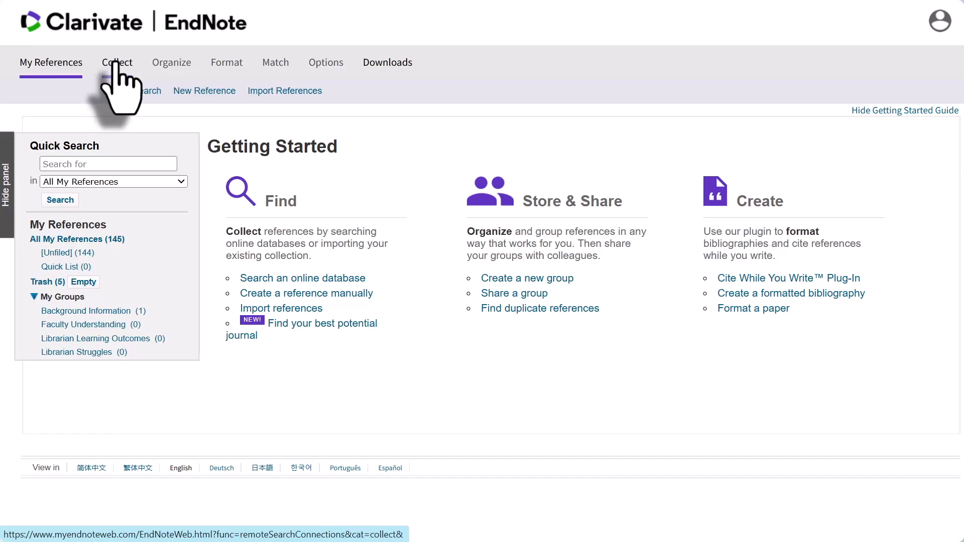
click(116, 62)
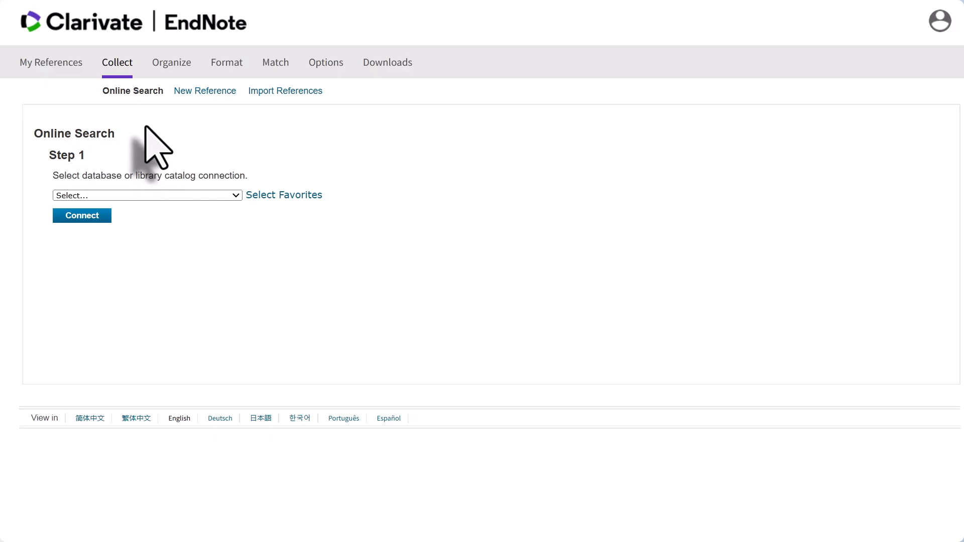
click(235, 196)
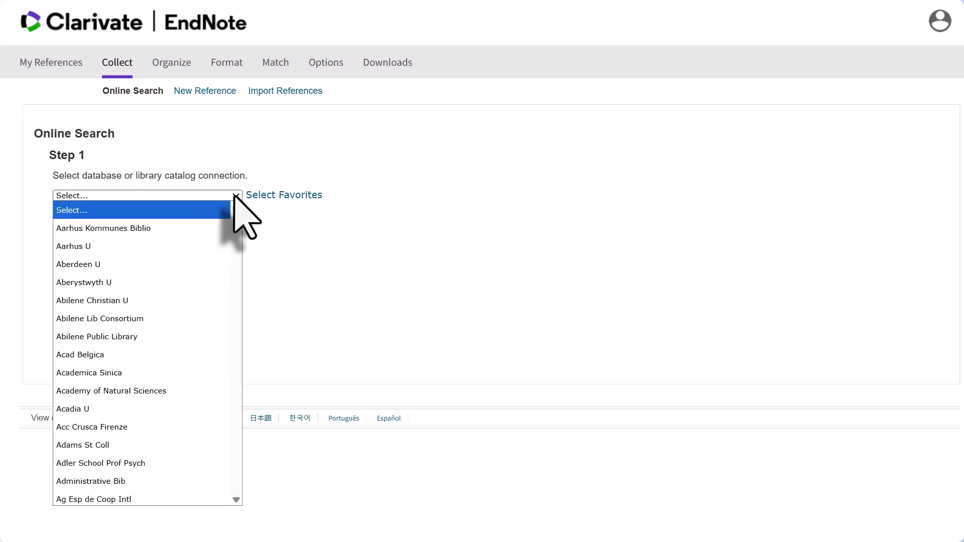
text(univ)
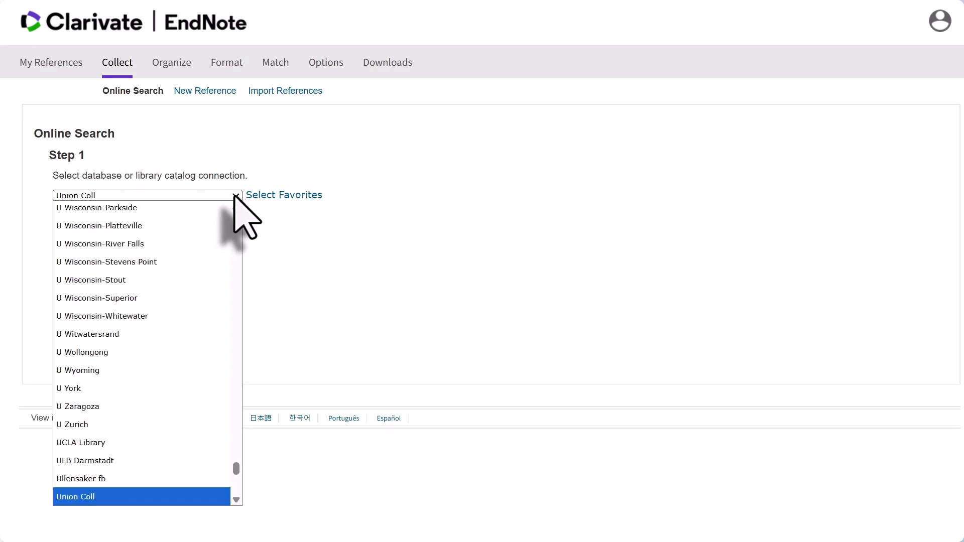
click(128, 276)
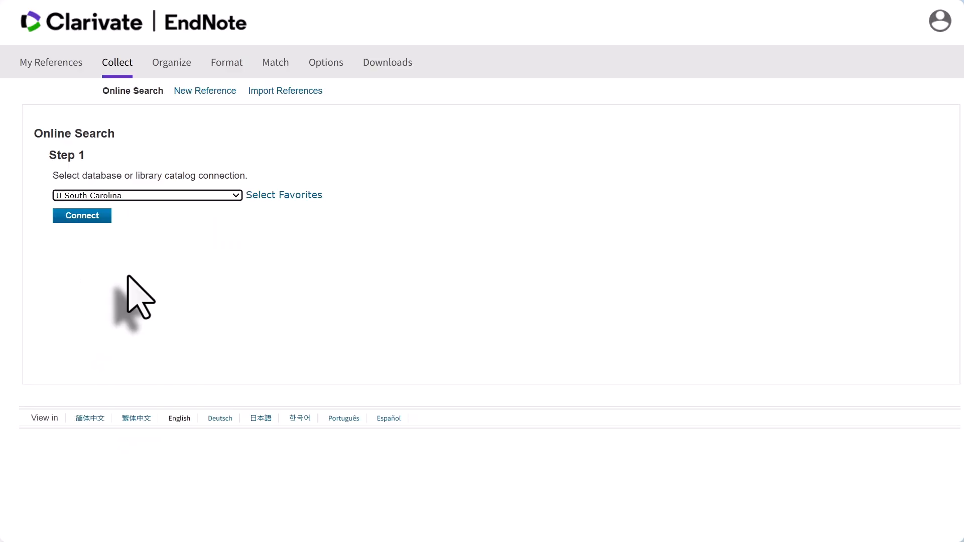
click(95, 217)
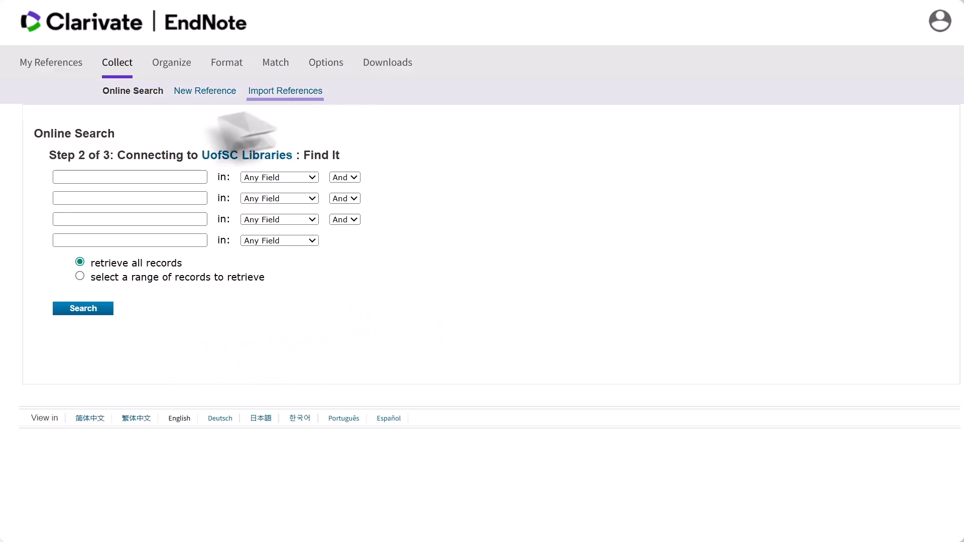
click(196, 95)
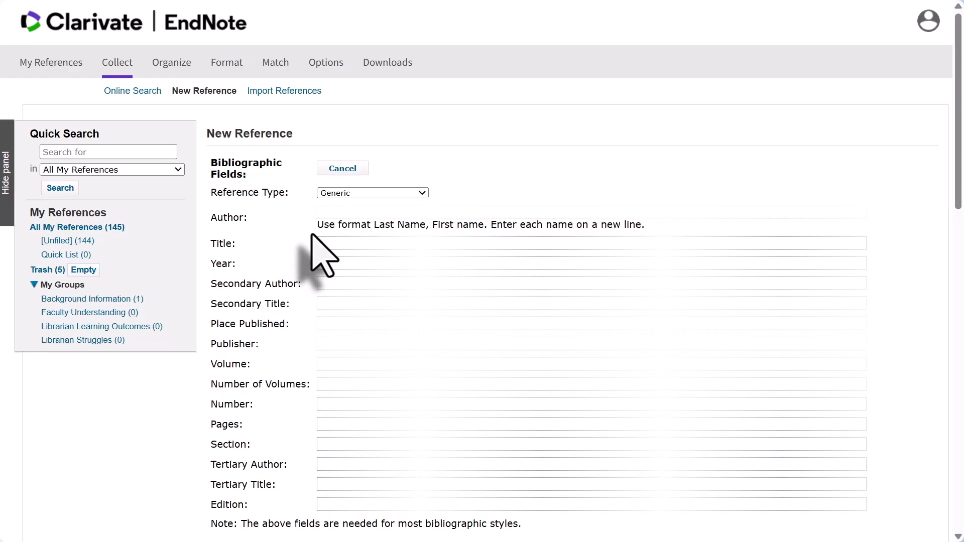
scroll(311, 236, down, 6)
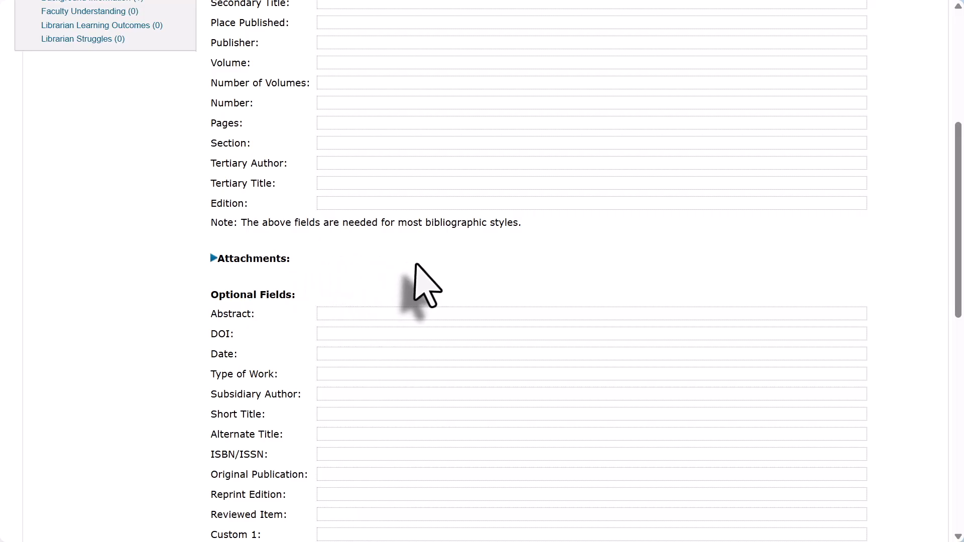
scroll(421, 264, up, 2)
scroll(421, 271, up, 5)
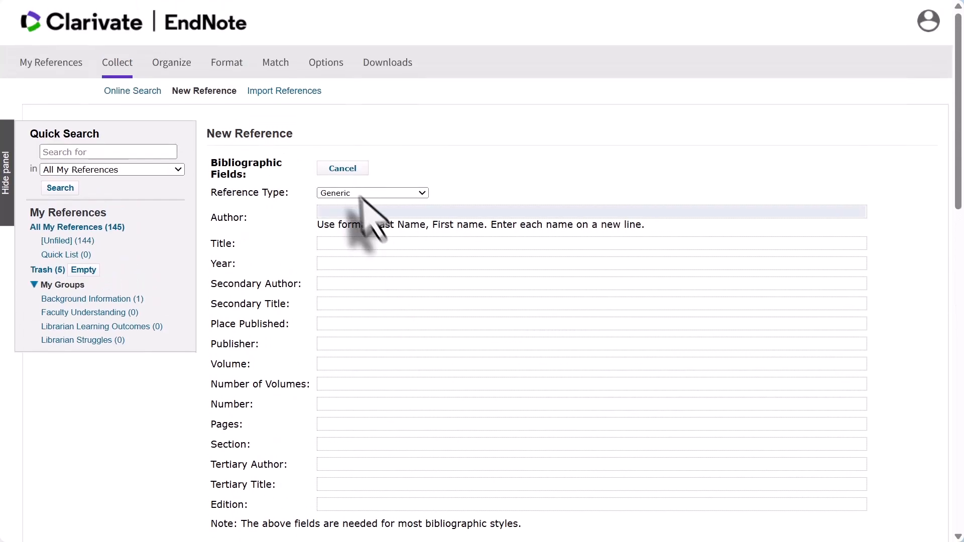
Step: Switch EndNote to Import References, then open the first EBSCO result's citation options
click(259, 91)
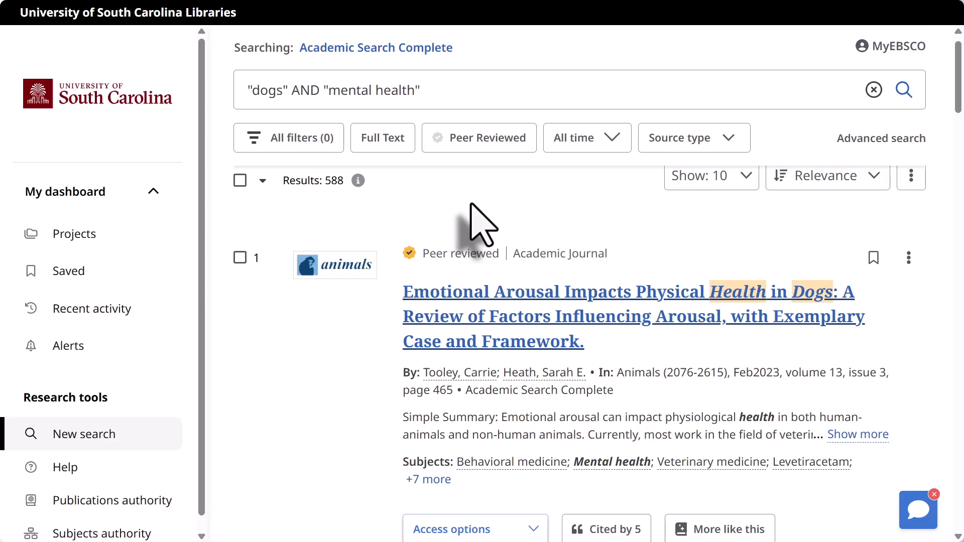
click(461, 301)
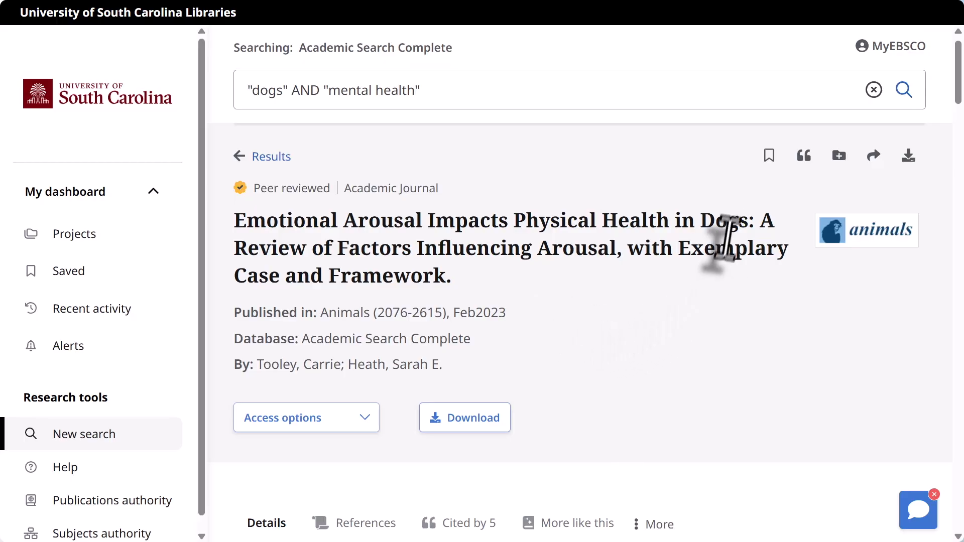
click(803, 156)
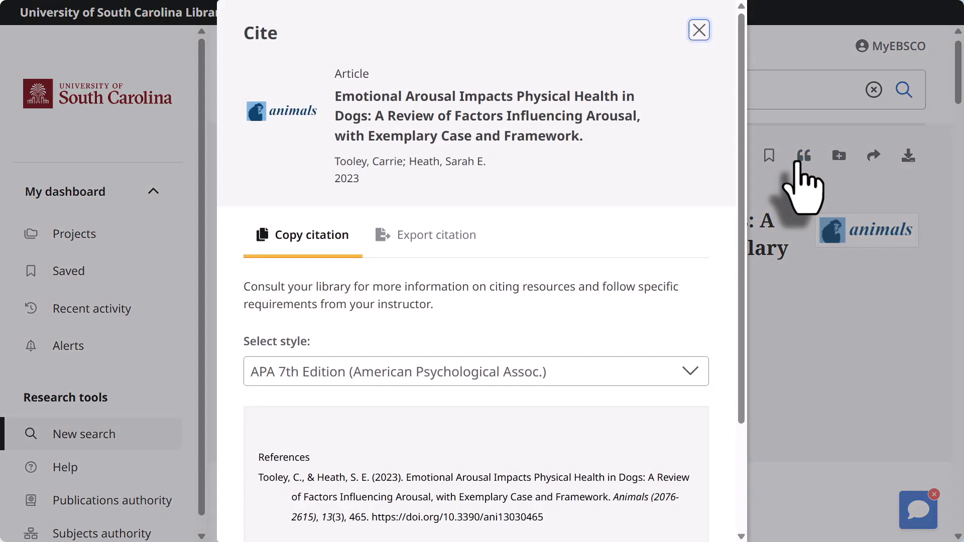
Step: Export the article's citation in RIS format and close the Cite window
click(439, 236)
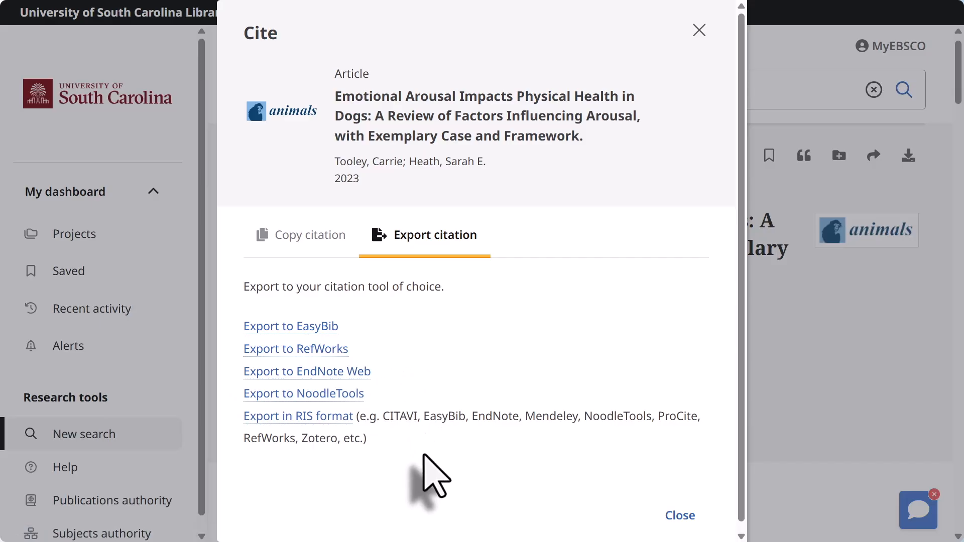
click(255, 416)
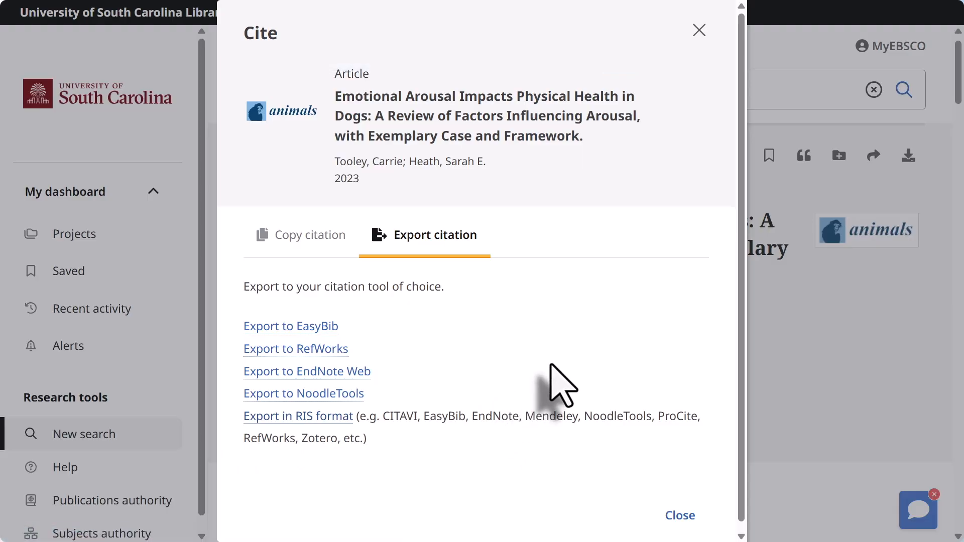
click(699, 31)
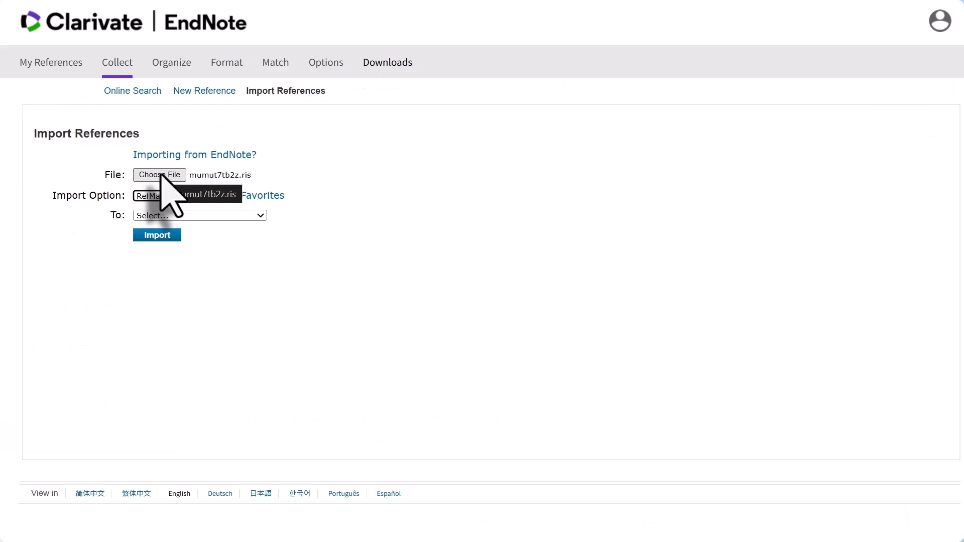
Step: Select mumut7tb2z.ris as the file to import
click(160, 175)
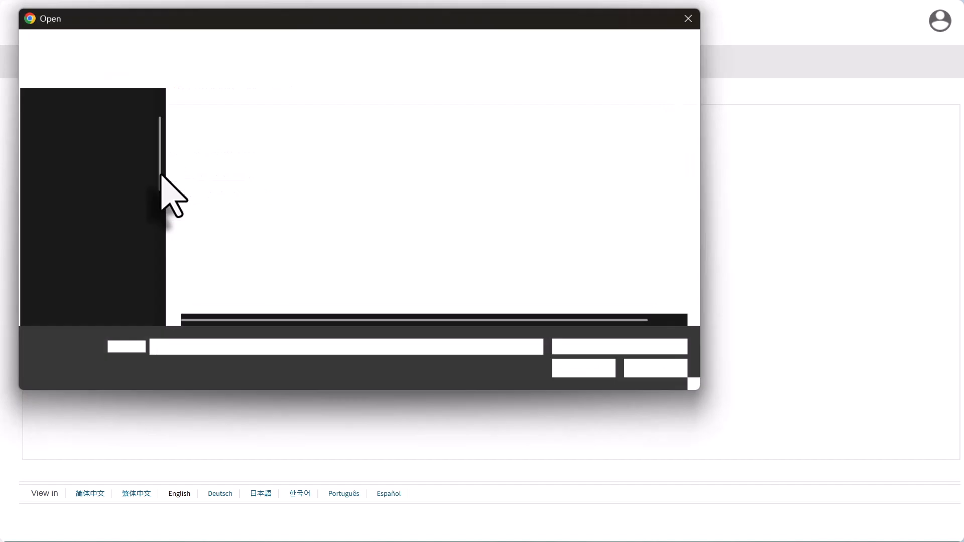
click(221, 140)
click(593, 377)
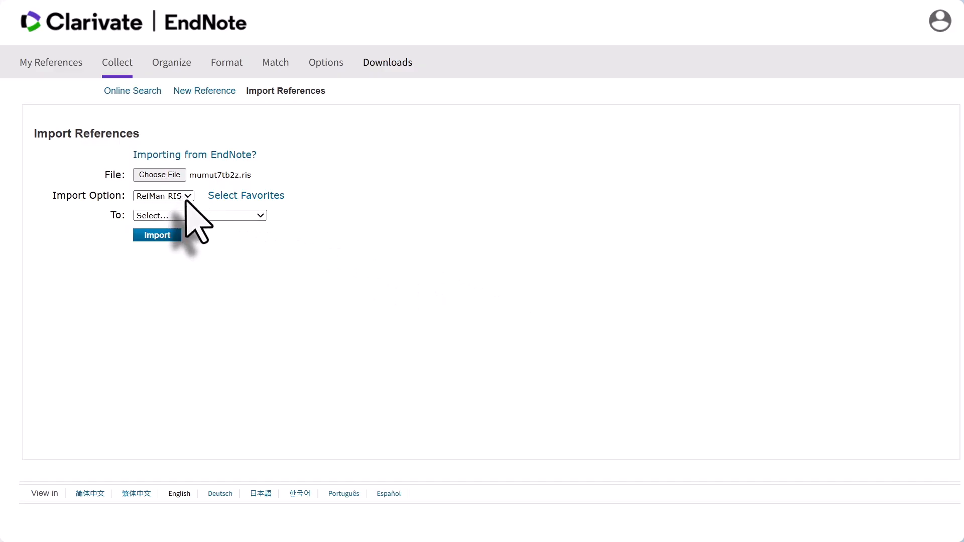
Step: Import it as RefMan RIS into [Unfiled] and go to My References
click(186, 197)
click(172, 229)
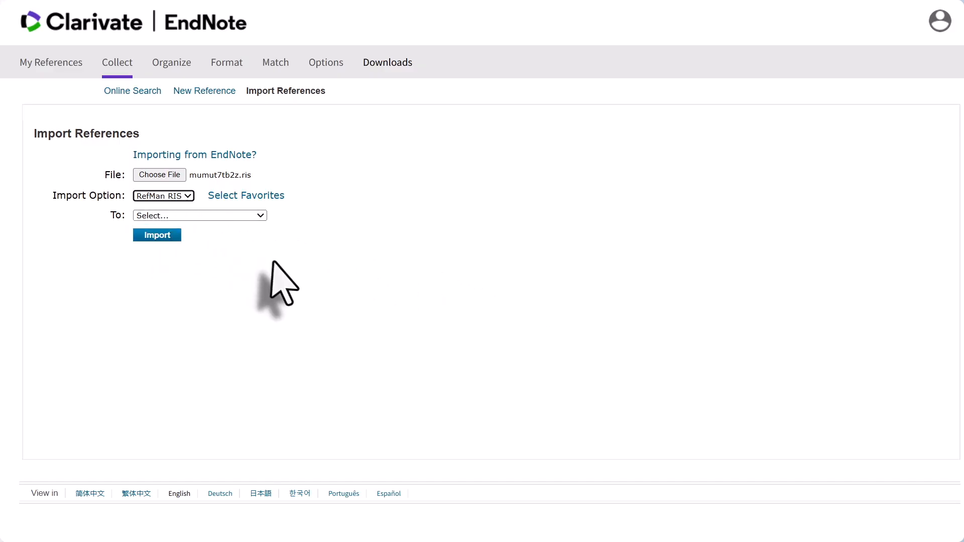
click(260, 216)
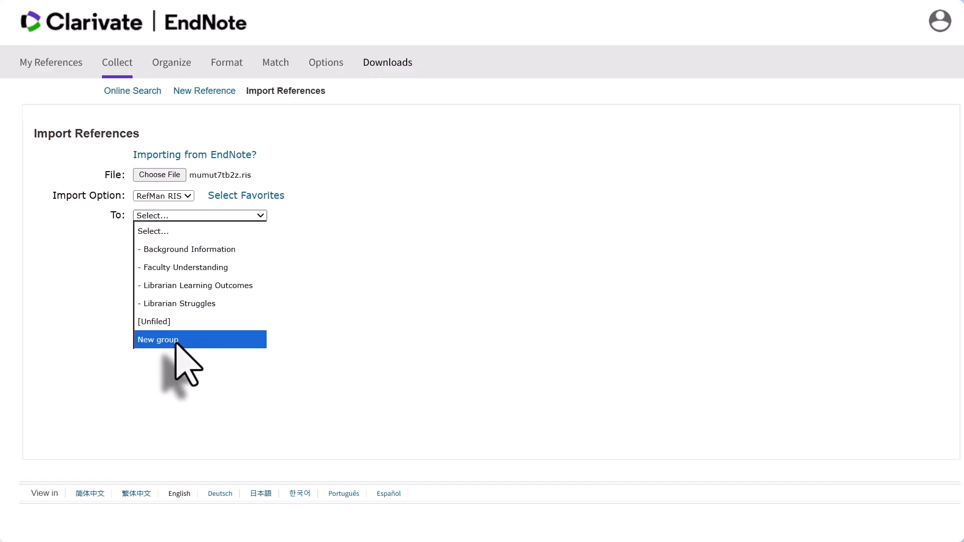
click(175, 322)
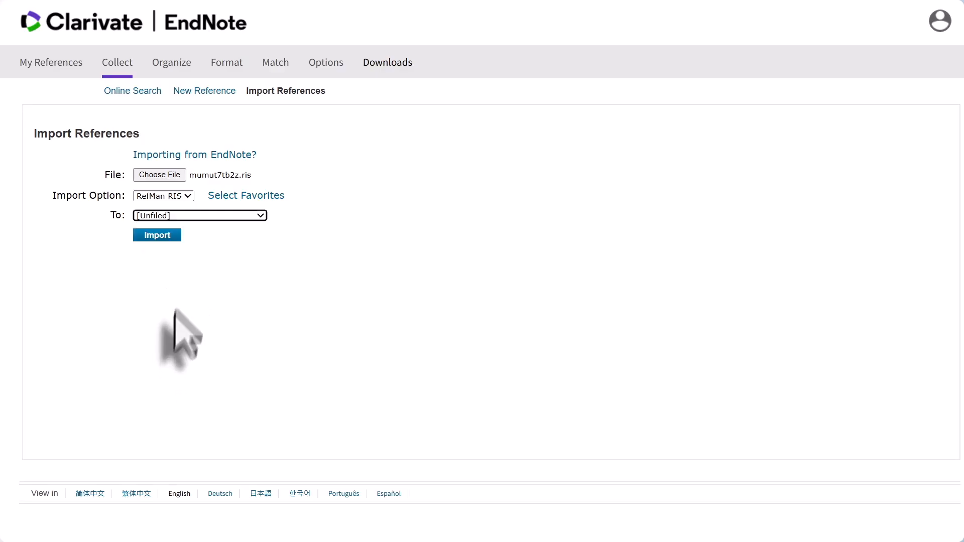
click(164, 235)
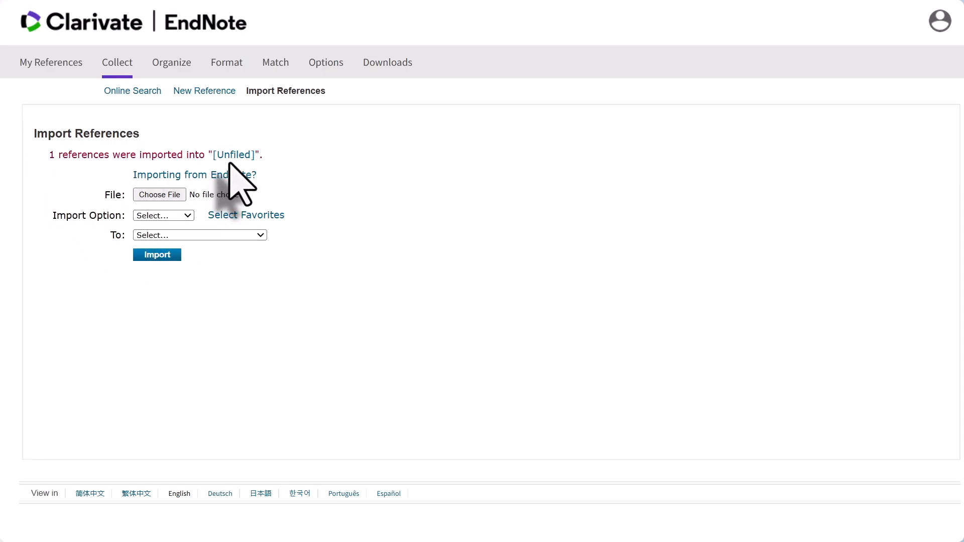
click(72, 66)
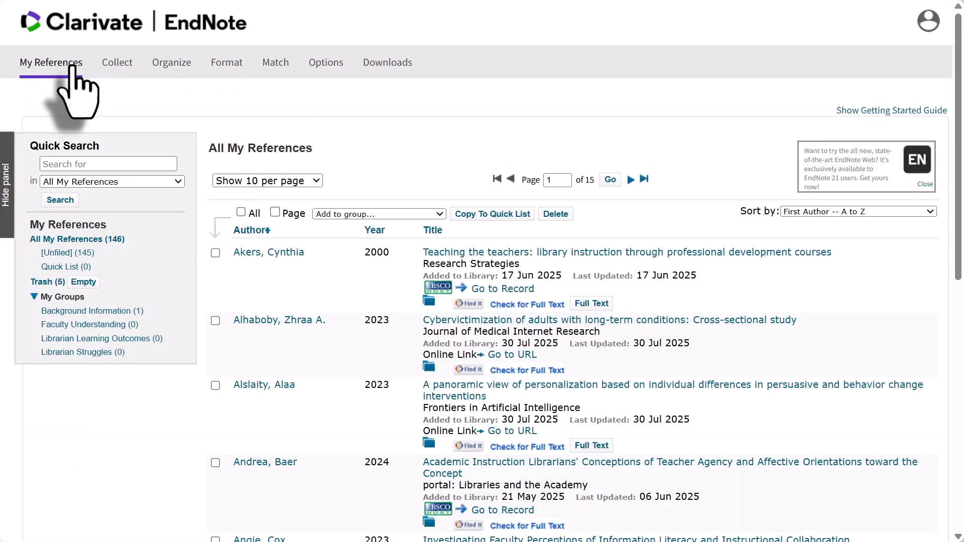
Step: Quick-search the library for 'dogs' and open the Emotional Arousal article record
click(81, 165)
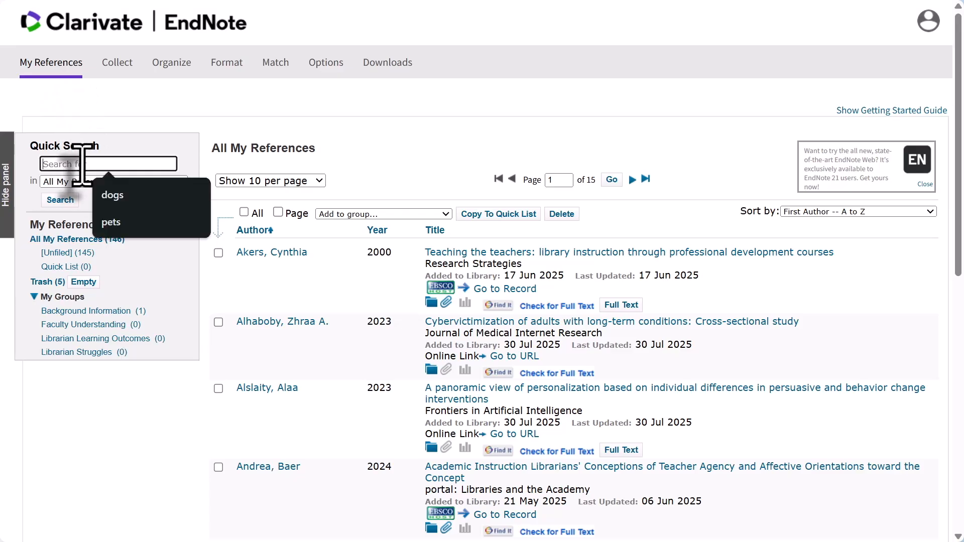
text(dogs)
key(Return)
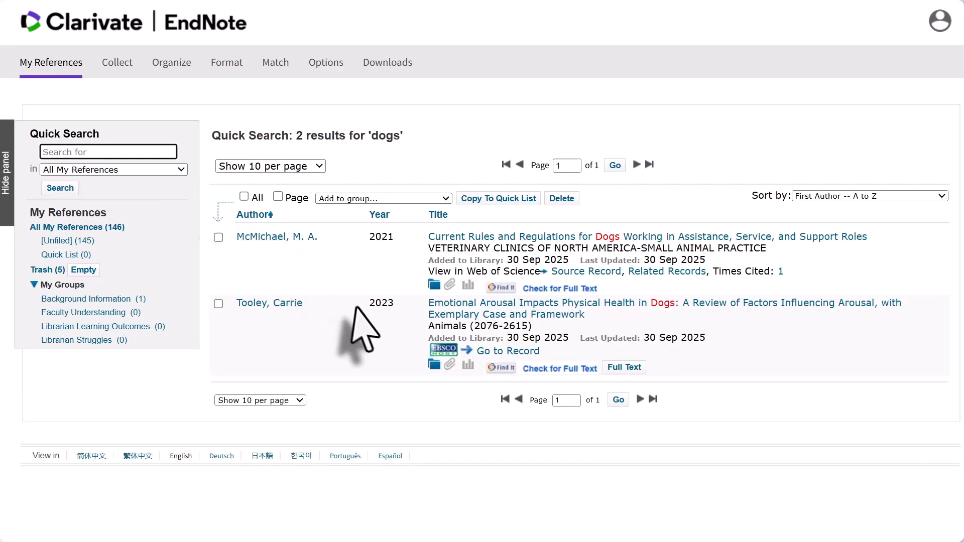
click(471, 305)
scroll(465, 312, down, 9)
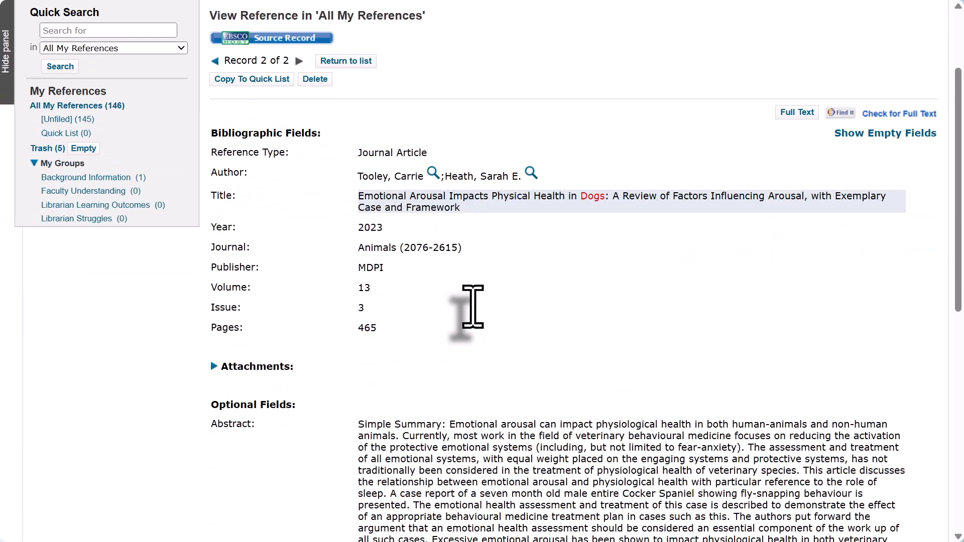
scroll(471, 313, down, 3)
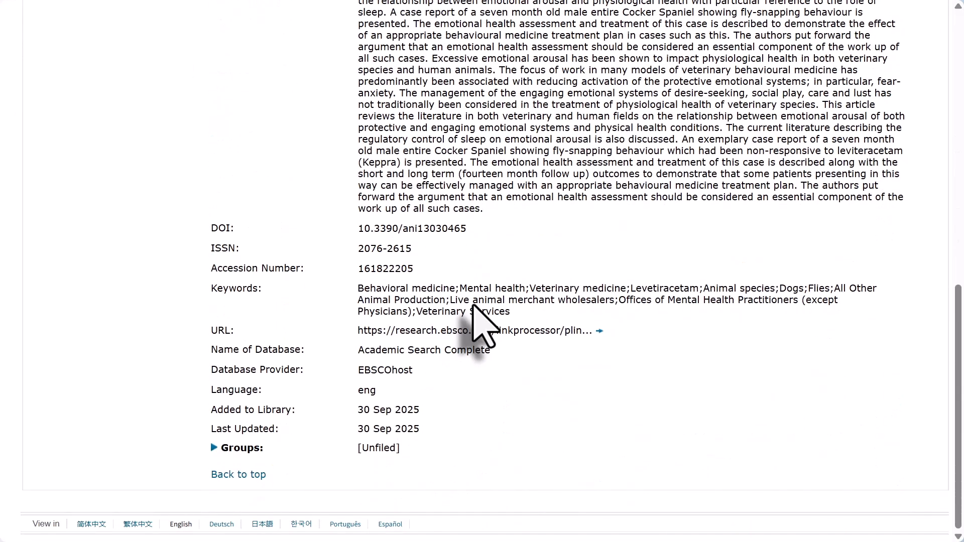
scroll(647, 306, up, 12)
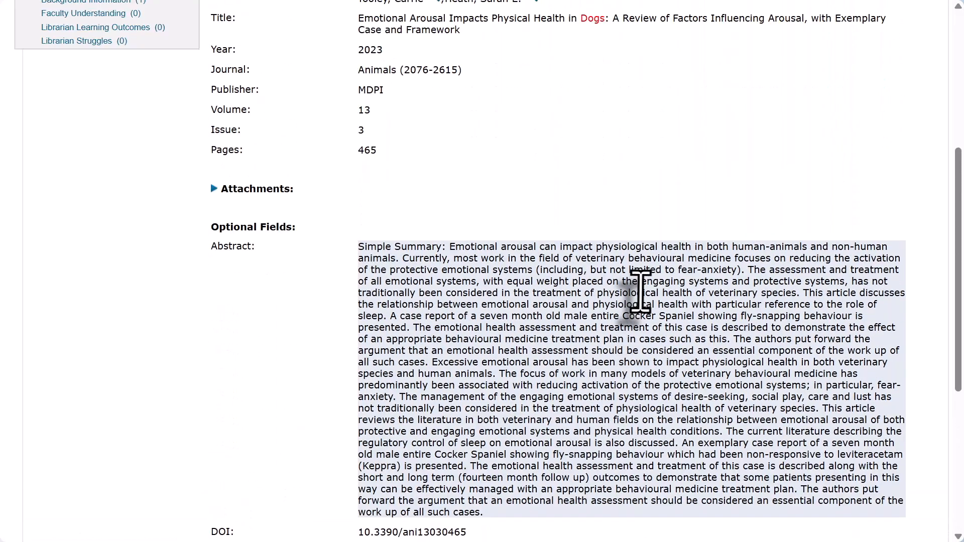